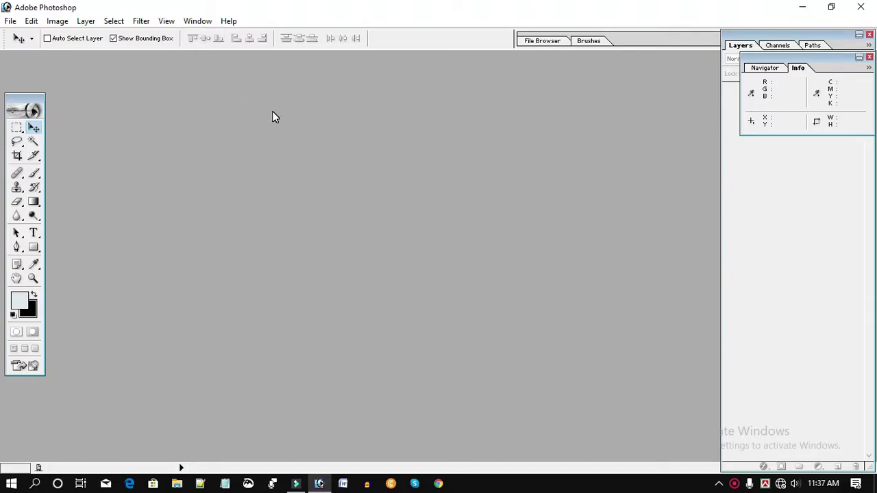
Make the Brush tool the active tool in the toolbox and bring up the File menu.
{"action": "left_click", "coordinate": [34, 173]}
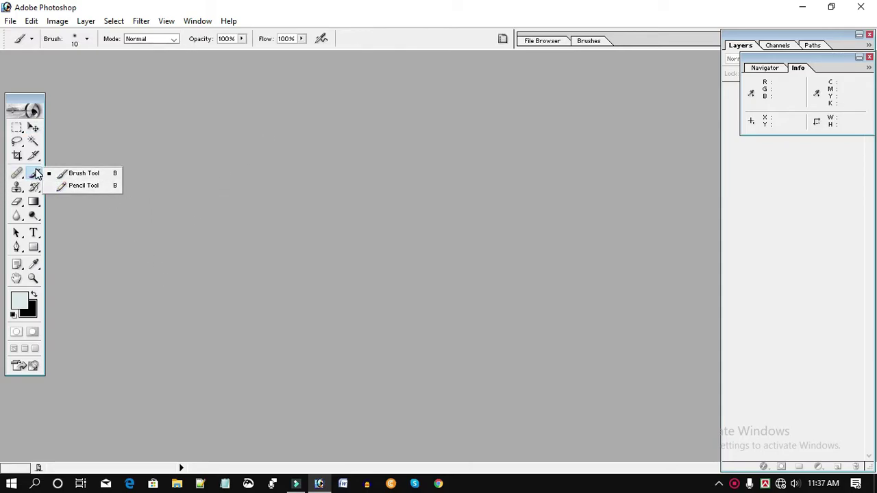
{"action": "left_click", "coordinate": [35, 173]}
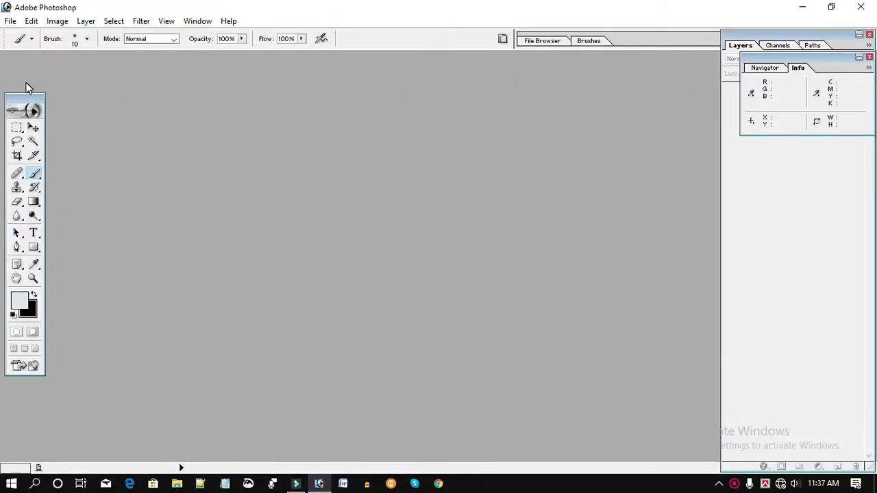
{"action": "left_click", "coordinate": [10, 21]}
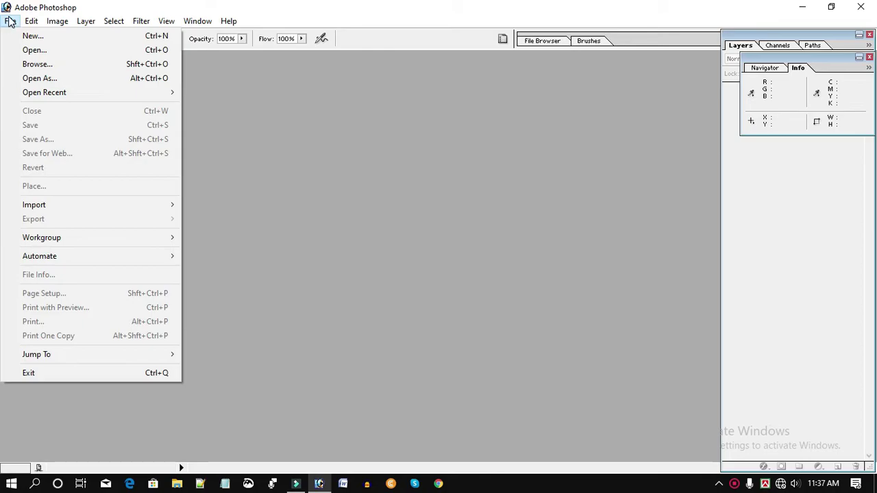
Create a blank white 1280×720 document and maximize its window.
{"action": "left_click", "coordinate": [28, 38]}
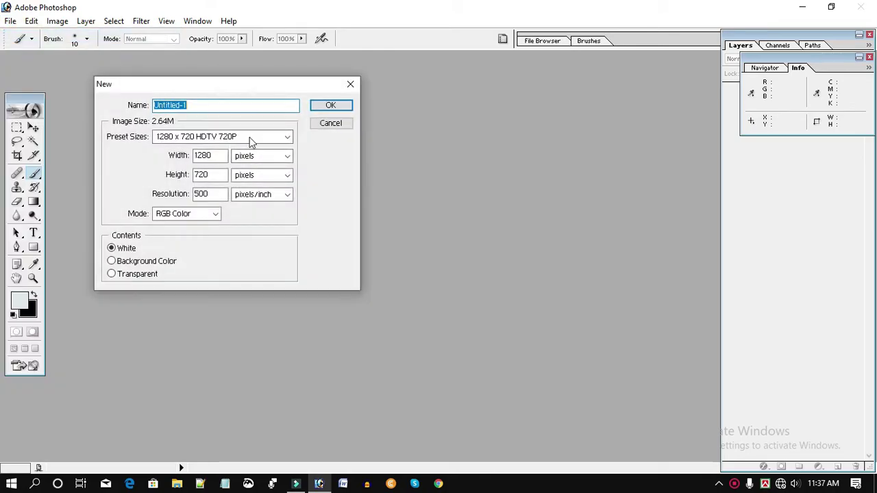
{"action": "left_click", "coordinate": [331, 105]}
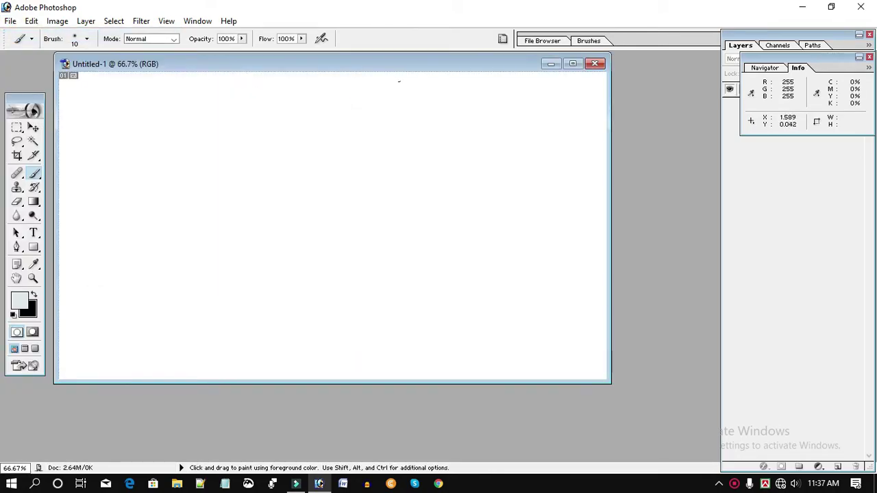
{"action": "left_click", "coordinate": [574, 65]}
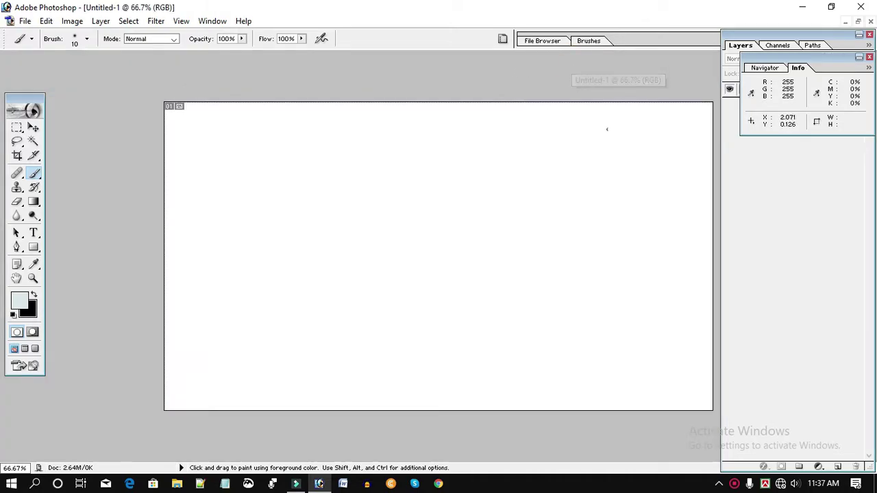
Select the Brush Tool from the flyout and enlarge it to 90 px.
{"action": "right_click", "coordinate": [37, 178]}
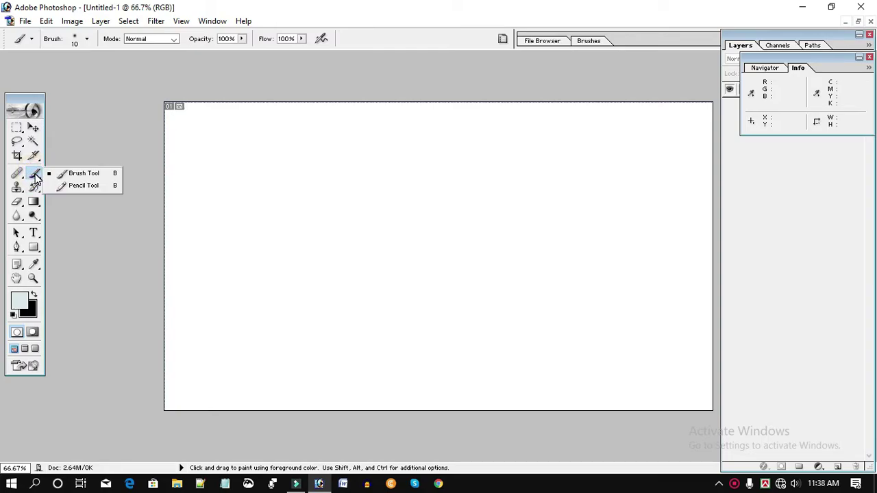
{"action": "left_click", "coordinate": [106, 174]}
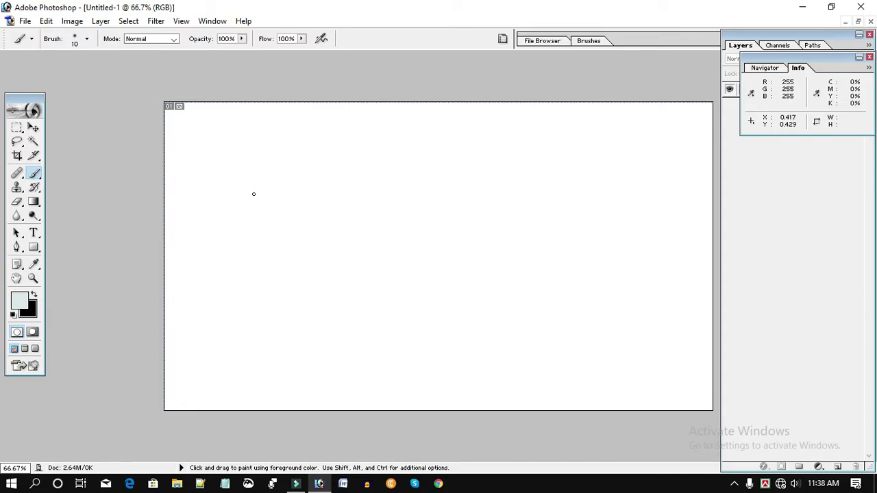
{"action": "key", "text": "bracketright"}
{"action": "key", "text": "bracketright"}
{"action": "key", "text": "bracketright"}
{"action": "key", "text": "bracketright"}
{"action": "key", "text": "bracketright"}
{"action": "key", "text": "bracketright"}
Set the brush Master Diameter to 137 px.
{"action": "right_click", "coordinate": [247, 162]}
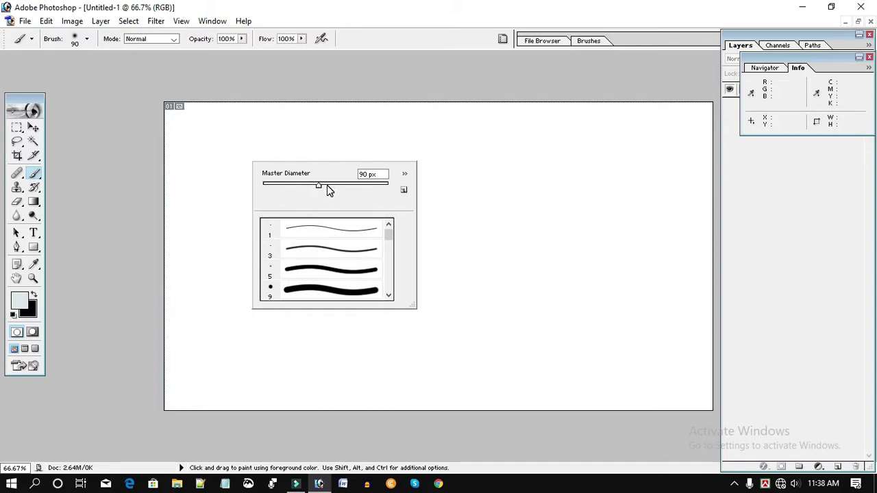
{"action": "mouse_move", "coordinate": [326, 185]}
{"action": "left_mouse_down"}
{"action": "mouse_move", "coordinate": [345, 185]}
{"action": "mouse_move", "coordinate": [337, 184]}
{"action": "left_mouse_up"}
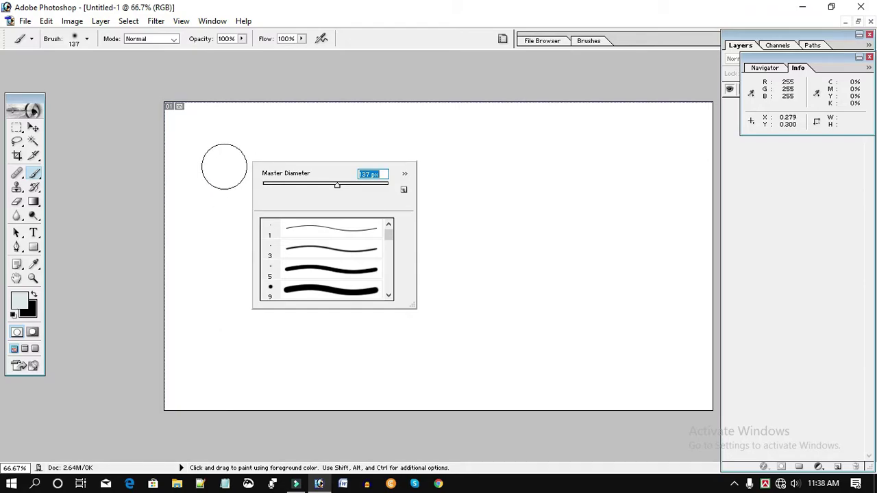
{"action": "left_click", "coordinate": [364, 15]}
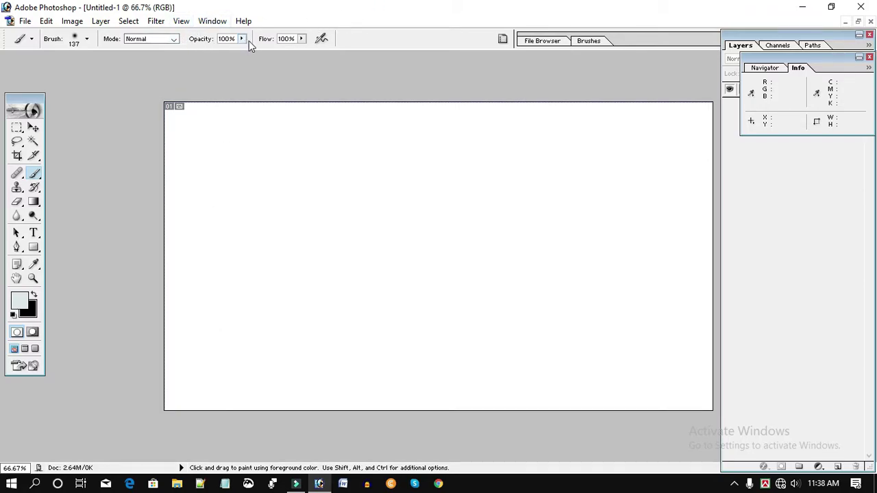
Set the foreground colour to cyan 00D5FF and paint a soft diagonal stroke at top-left.
{"action": "left_click", "coordinate": [23, 301]}
{"action": "type", "text": "0"}
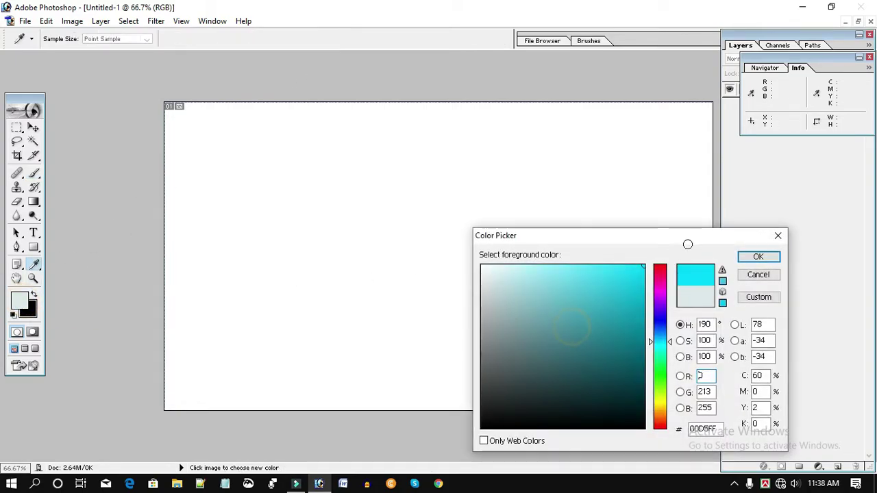
{"action": "left_click", "coordinate": [753, 257]}
{"action": "key", "text": "b"}
{"action": "left_click_drag", "start_coordinate": [227, 146], "coordinate": [327, 280]}
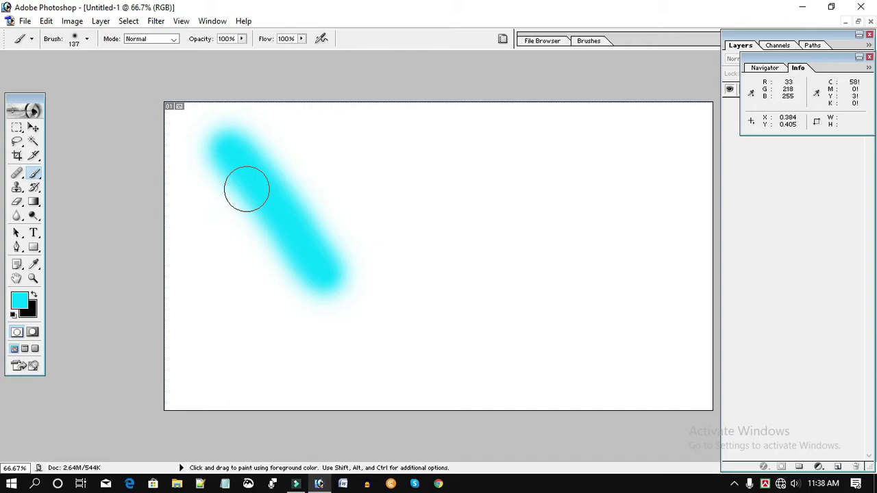
Undo the stroke, set flow to 27%, and paint a faint cyan stroke beside it.
{"action": "key", "text": "ctrl+z"}
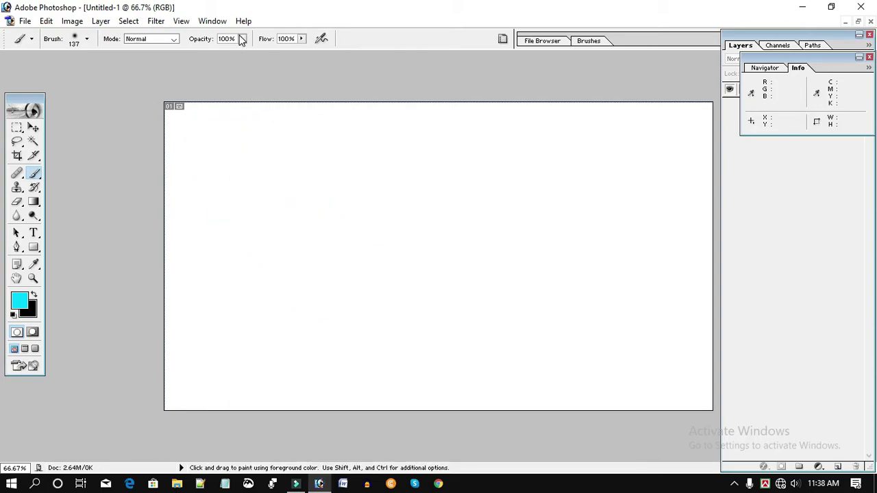
{"action": "left_click", "coordinate": [243, 39]}
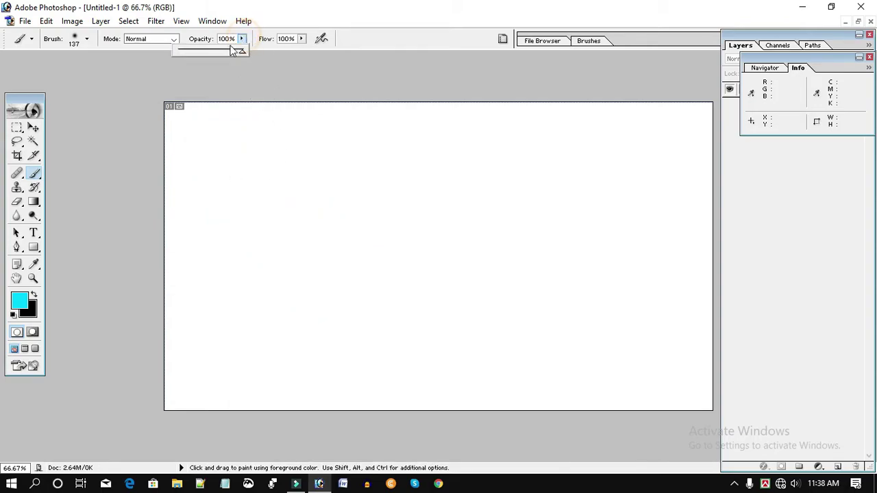
{"action": "left_click_drag", "start_coordinate": [235, 157], "coordinate": [300, 240]}
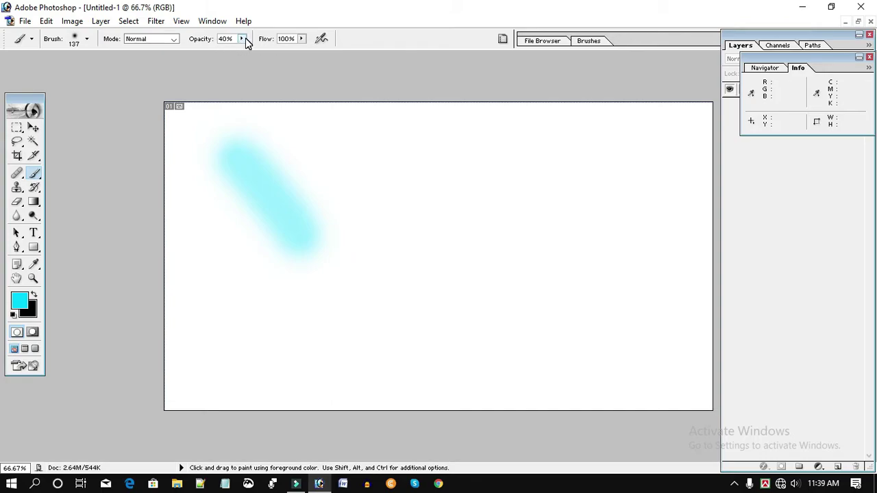
{"action": "left_click", "coordinate": [302, 39]}
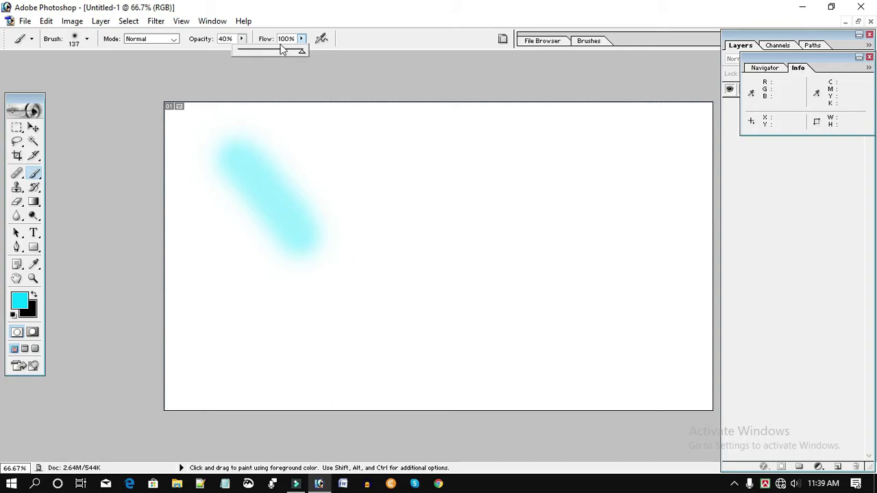
{"action": "left_click_drag", "start_coordinate": [277, 51], "coordinate": [255, 51]}
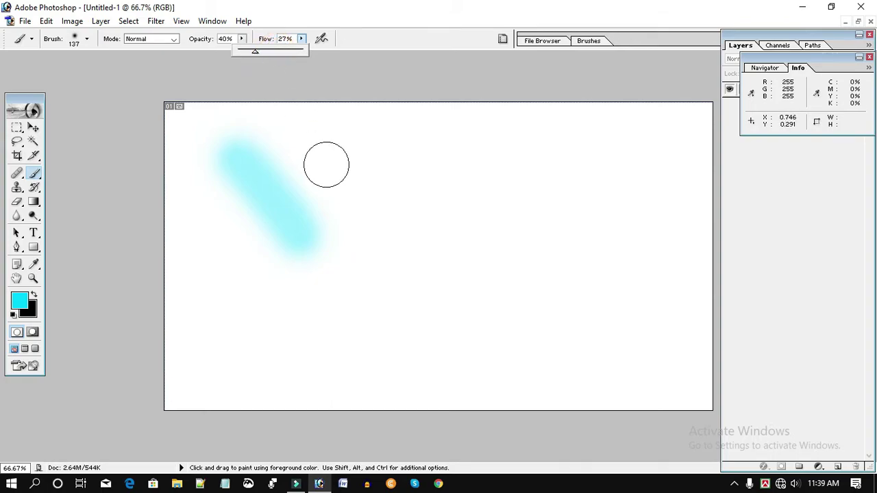
{"action": "left_click", "coordinate": [301, 145]}
{"action": "left_click_drag", "start_coordinate": [333, 191], "coordinate": [360, 237]}
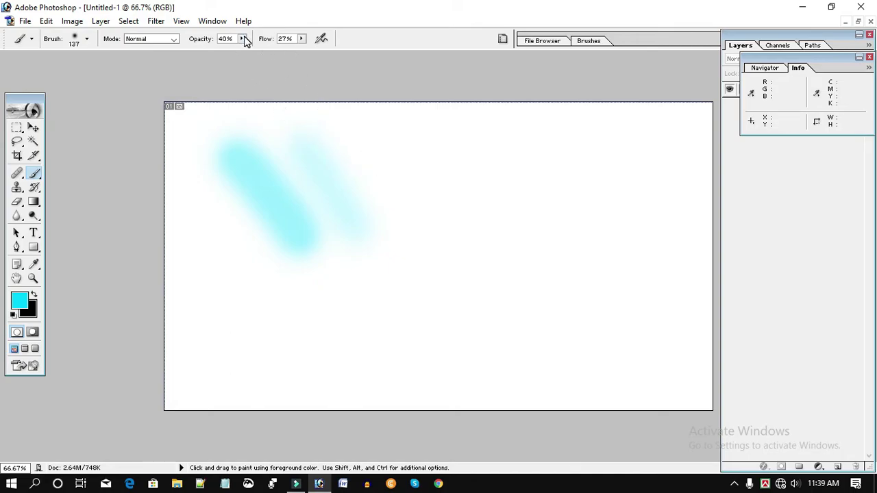
Paint another soft cyan stroke to the right of the first.
{"action": "left_click", "coordinate": [243, 40]}
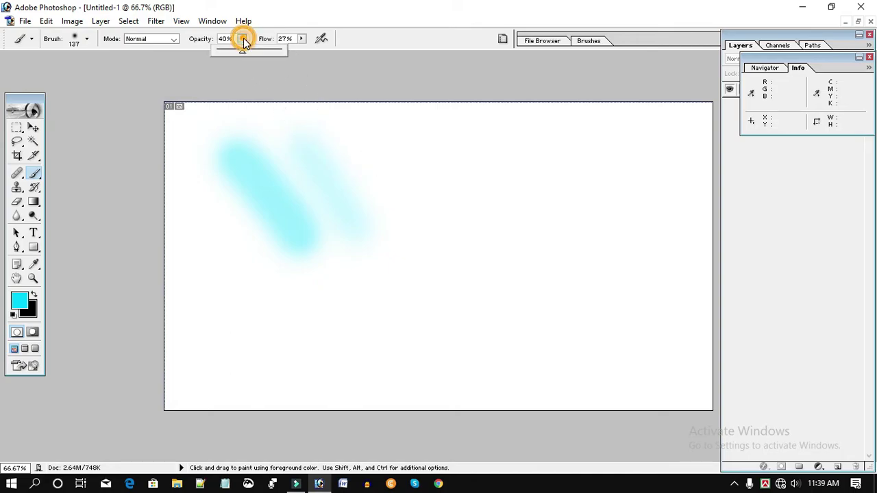
{"action": "left_click", "coordinate": [310, 15]}
{"action": "mouse_move", "coordinate": [346, 136]}
{"action": "left_mouse_down"}
{"action": "mouse_move", "coordinate": [409, 231]}
{"action": "mouse_move", "coordinate": [381, 173]}
{"action": "left_mouse_up"}
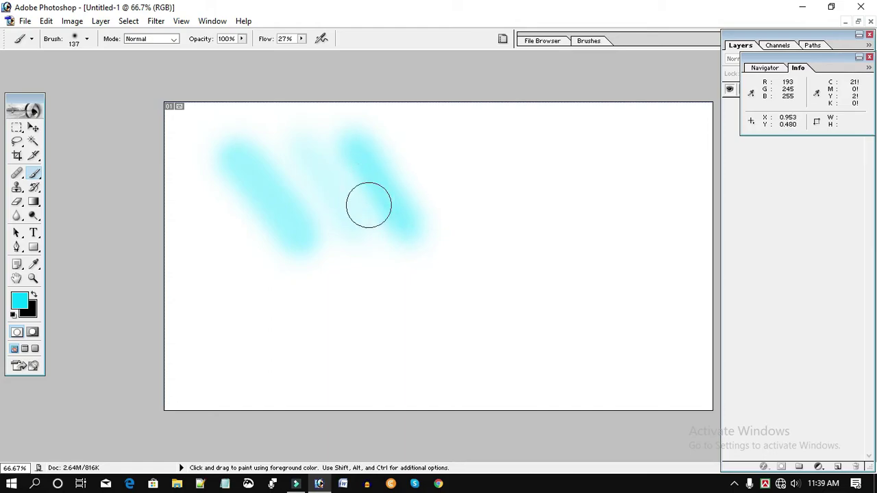
{"action": "left_click", "coordinate": [301, 40]}
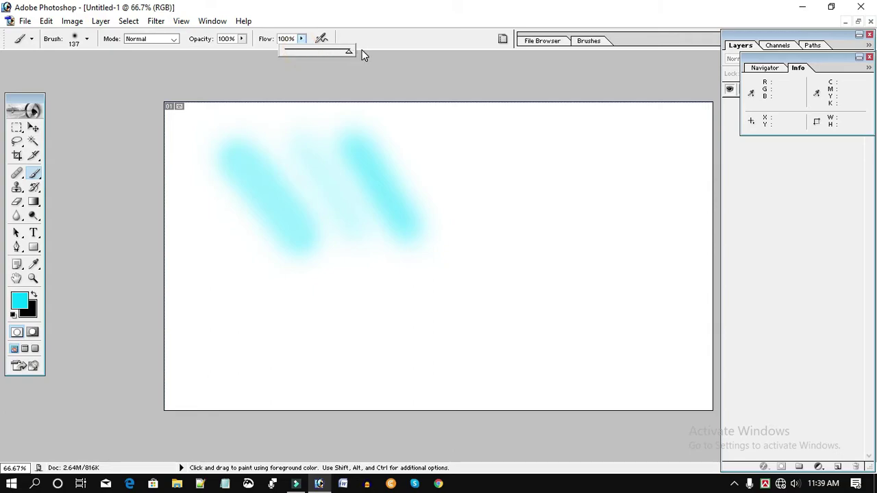
Pick the 27 px brush preset and paint a thin cyan zigzag across the lower canvas.
{"action": "left_click", "coordinate": [87, 39]}
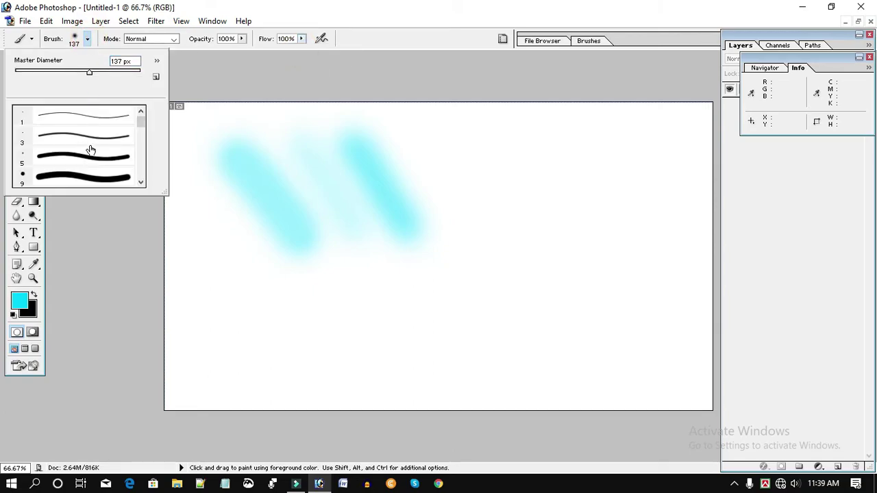
{"action": "scroll", "coordinate": [90, 149], "scroll_direction": "down", "scroll_amount": 1}
{"action": "scroll", "coordinate": [89, 154], "scroll_direction": "down", "scroll_amount": 2}
{"action": "scroll", "coordinate": [89, 157], "scroll_direction": "down", "scroll_amount": 1}
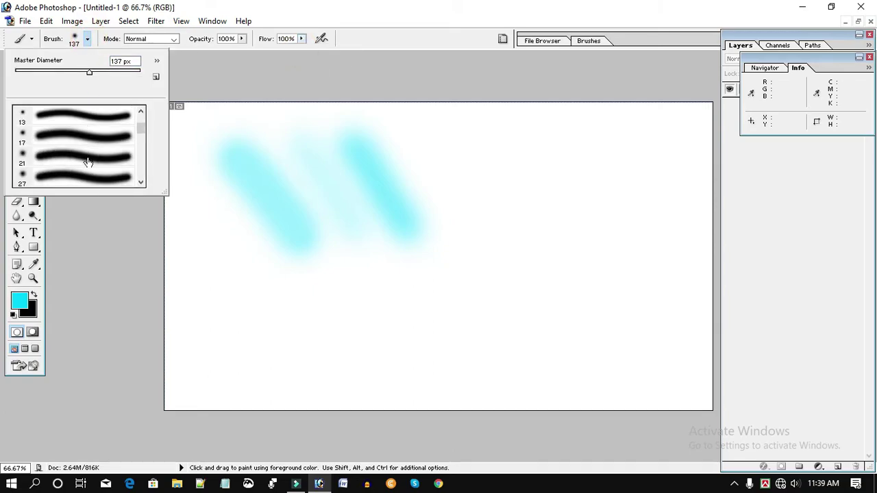
{"action": "scroll", "coordinate": [93, 154], "scroll_direction": "down", "scroll_amount": 1}
{"action": "left_click", "coordinate": [88, 137]}
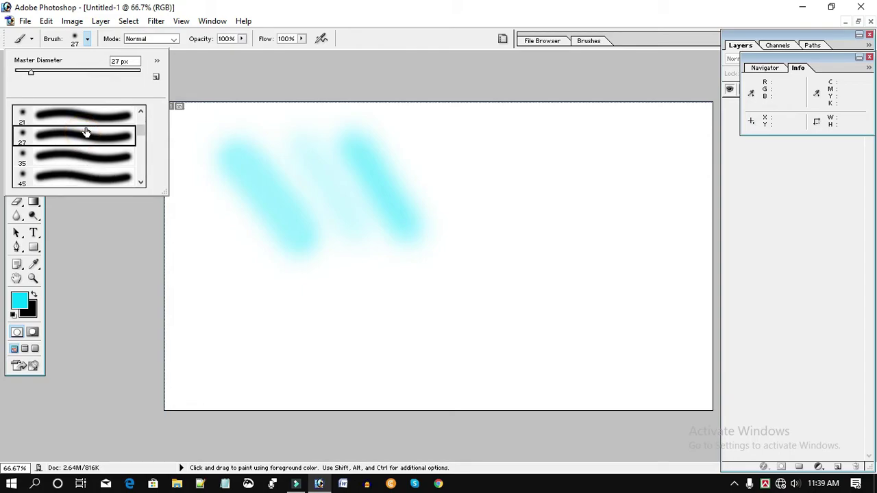
{"action": "double_click", "coordinate": [87, 133]}
{"action": "mouse_move", "coordinate": [274, 244]}
{"action": "left_mouse_down"}
{"action": "mouse_move", "coordinate": [331, 335]}
{"action": "mouse_move", "coordinate": [403, 294]}
{"action": "mouse_move", "coordinate": [583, 258]}
{"action": "left_mouse_up"}
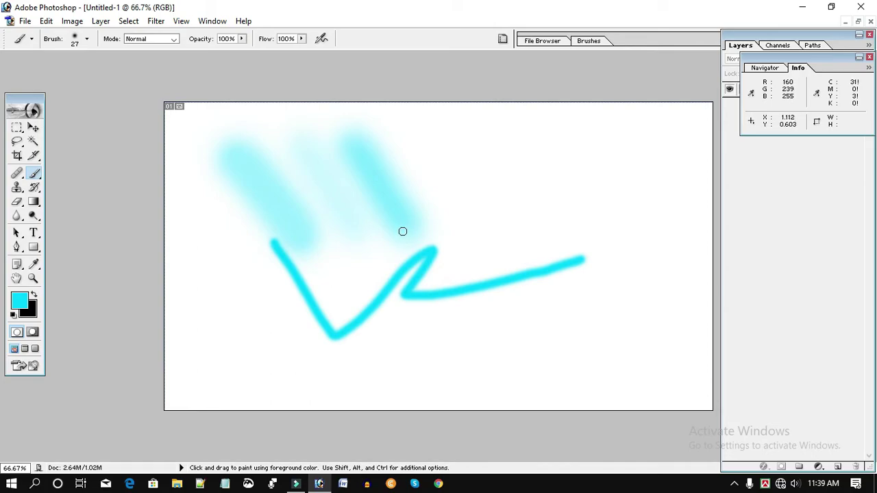
Undo all strokes with Ctrl+Alt+Z until the canvas is blank white.
{"action": "key", "text": "ctrl"}
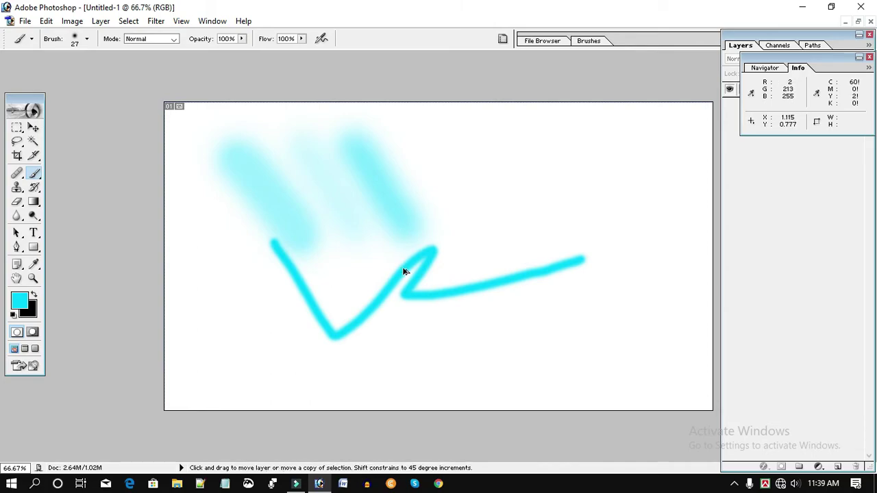
{"action": "key", "text": "ctrl+alt+z"}
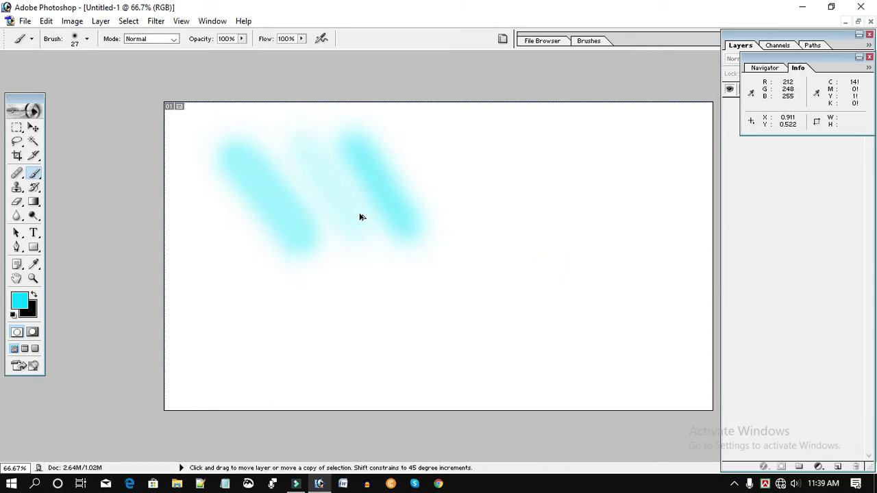
{"action": "key", "text": "ctrl+alt+z"}
{"action": "key", "text": "ctrl+alt+z"}
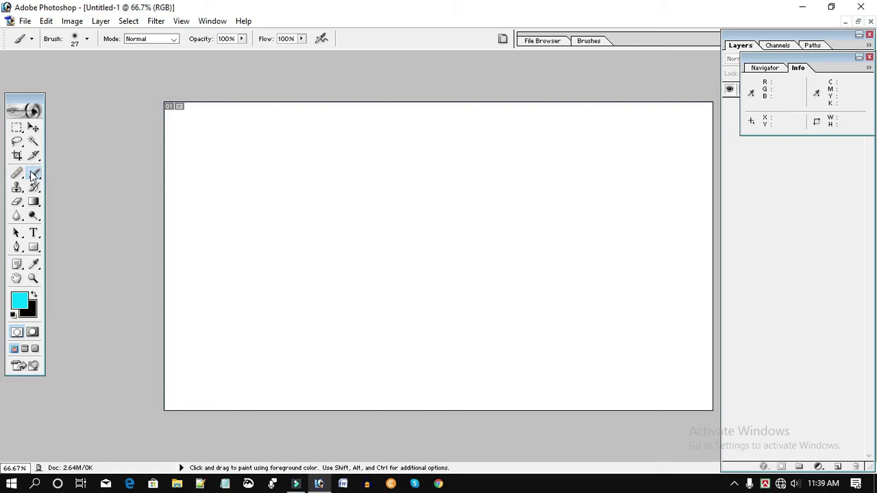
Switch to the Pencil Tool at 100 px and 100% opacity, and draw a thick cyan check shape.
{"action": "left_click", "coordinate": [33, 176]}
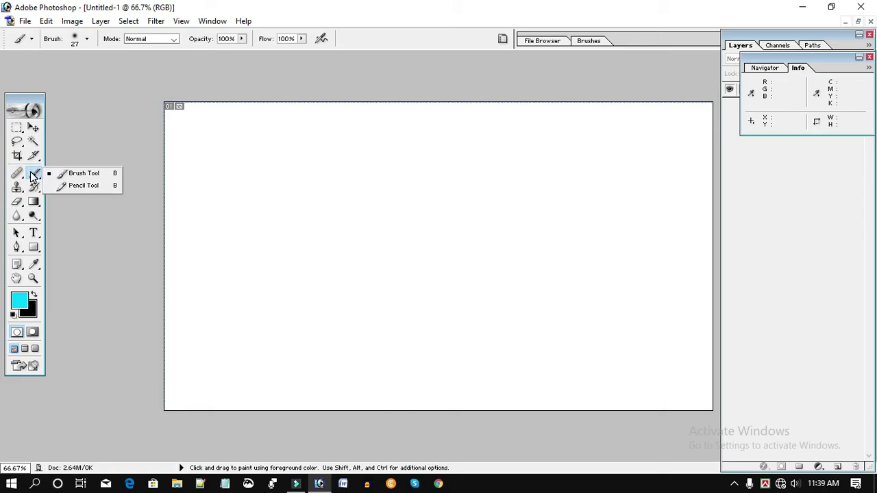
{"action": "left_click", "coordinate": [91, 186]}
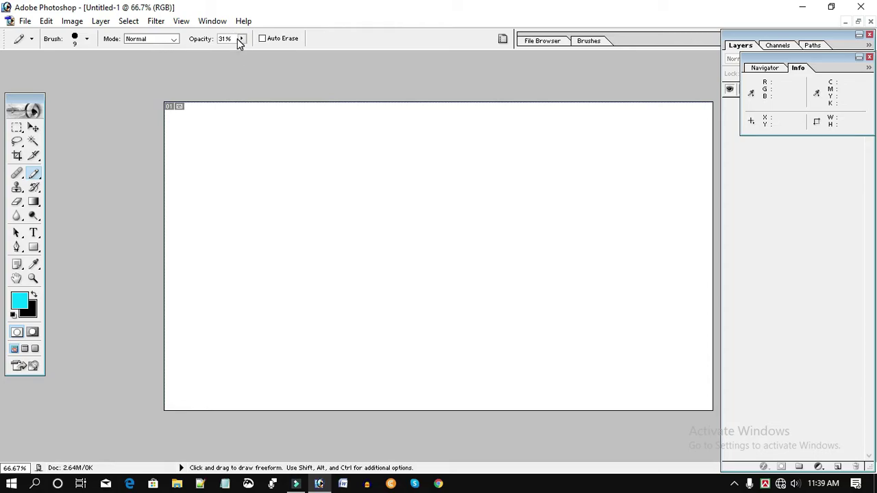
{"action": "left_click", "coordinate": [87, 39]}
{"action": "scroll", "coordinate": [91, 133], "scroll_direction": "down", "scroll_amount": 3}
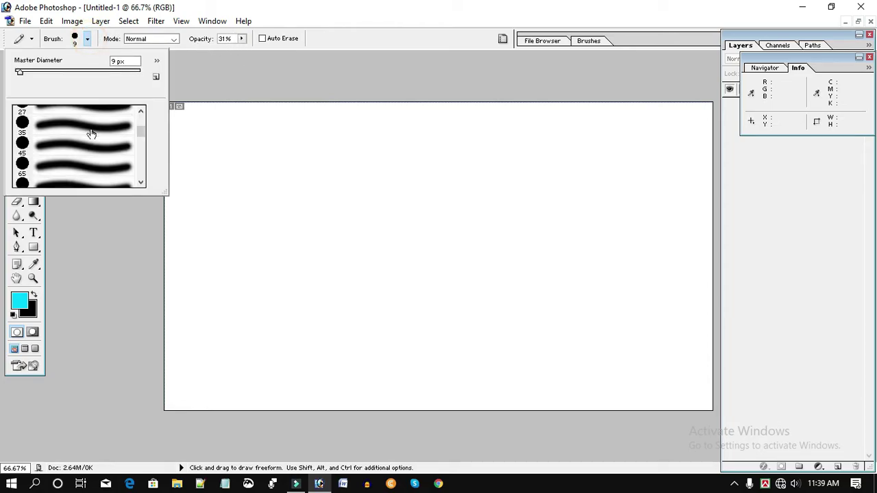
{"action": "scroll", "coordinate": [91, 134], "scroll_direction": "down", "scroll_amount": 1}
{"action": "scroll", "coordinate": [82, 153], "scroll_direction": "down", "scroll_amount": 1}
{"action": "double_click", "coordinate": [75, 141]}
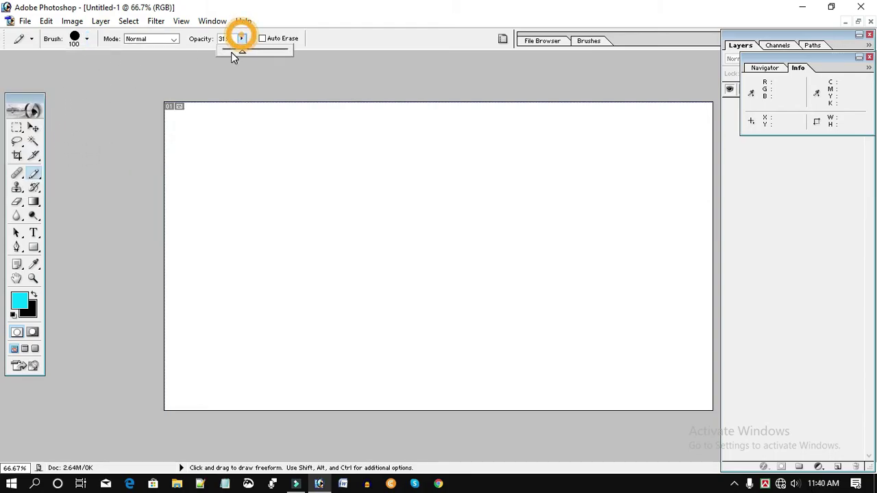
{"action": "left_click_drag", "start_coordinate": [241, 38], "coordinate": [317, 48]}
{"action": "mouse_move", "coordinate": [257, 198]}
{"action": "left_mouse_down"}
{"action": "mouse_move", "coordinate": [533, 172]}
{"action": "mouse_move", "coordinate": [483, 238]}
{"action": "left_mouse_up"}
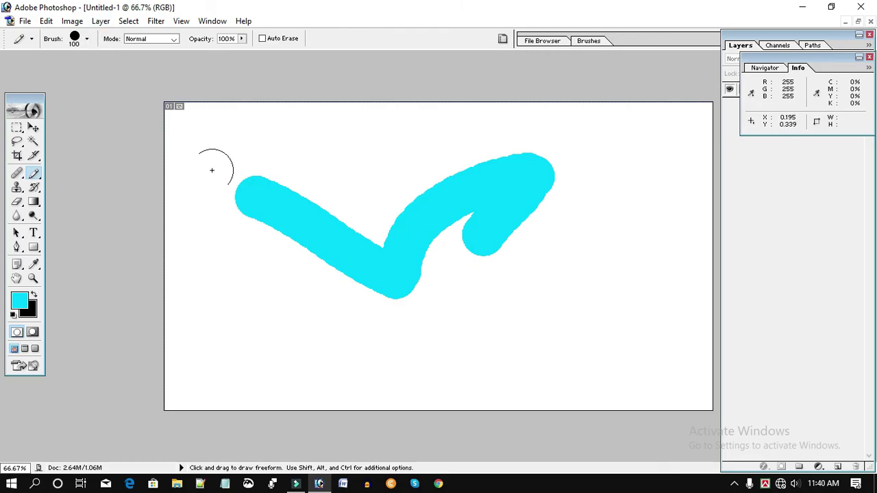
Draw two more pencil strokes, a pale 20% one low and a 66% one across the top.
{"action": "left_click", "coordinate": [34, 174]}
{"action": "left_click", "coordinate": [82, 185]}
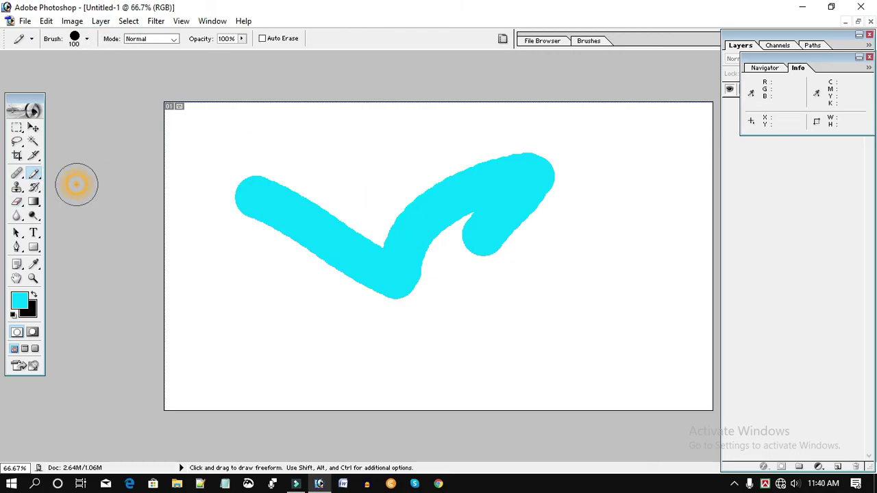
{"action": "left_click", "coordinate": [241, 38]}
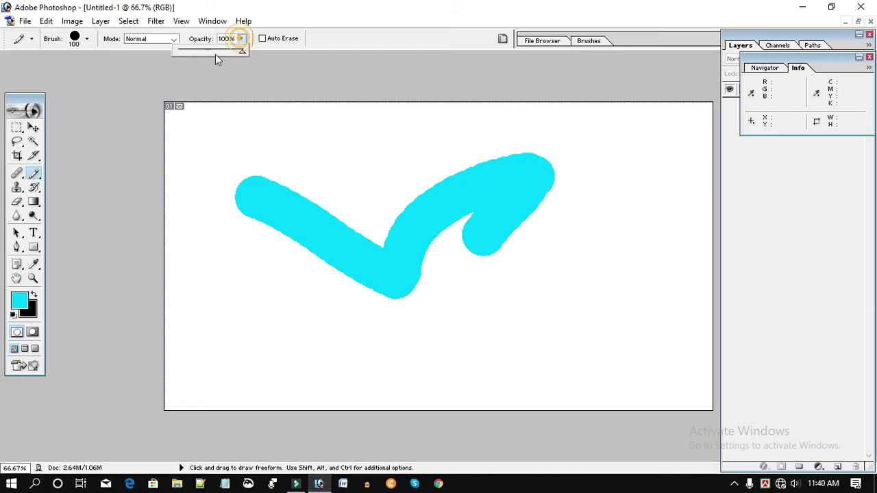
{"action": "left_click_drag", "start_coordinate": [243, 51], "coordinate": [191, 51]}
{"action": "left_click_drag", "start_coordinate": [203, 254], "coordinate": [515, 339]}
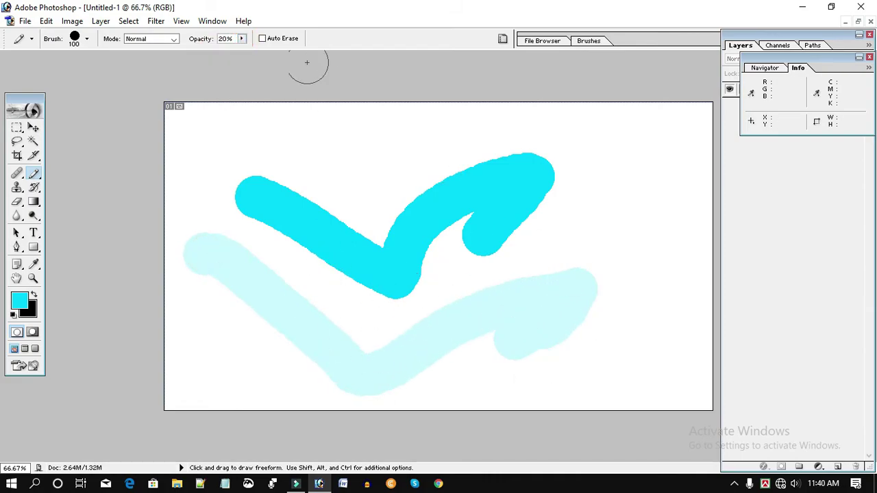
{"action": "left_click", "coordinate": [242, 39]}
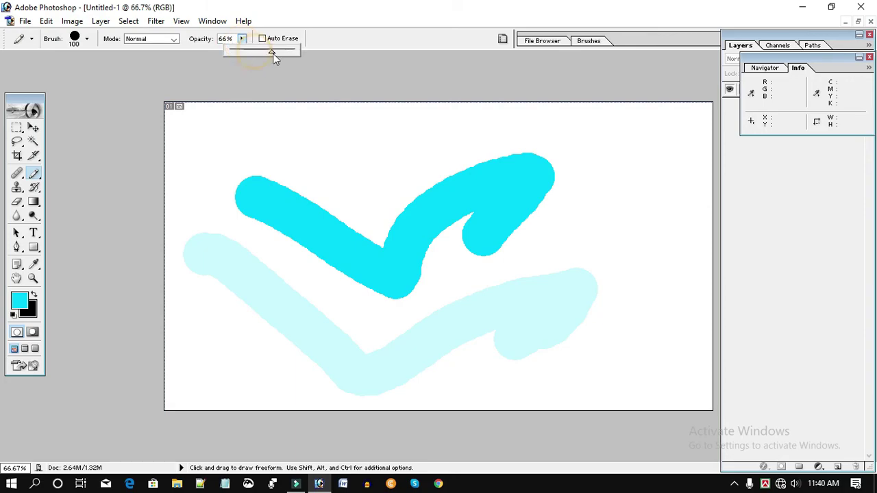
{"action": "left_click_drag", "start_coordinate": [260, 123], "coordinate": [583, 129]}
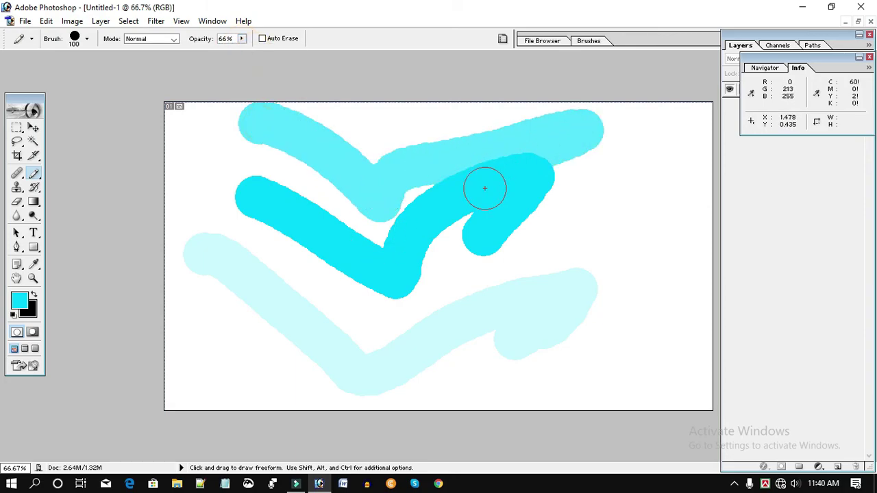